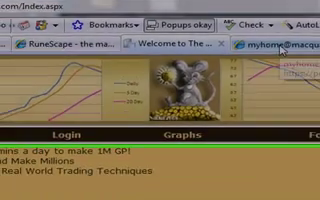
- Bring up the myhome@macquarie stock quotes tab showing the stock's 52-week closing-price chart
click(275, 69)
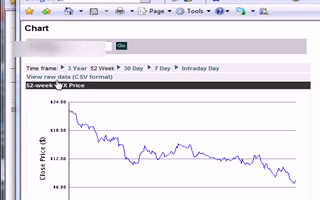
- Open the stock's raw CSV price data in Excel, then return to Internet Explorer
click(57, 78)
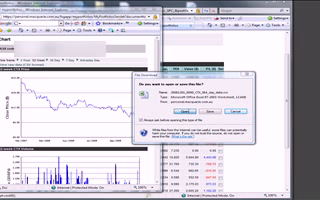
click(190, 111)
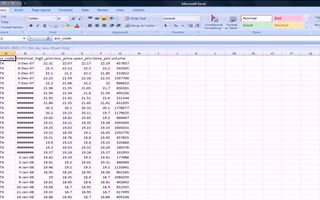
scroll(175, 87, down, 5)
scroll(175, 87, down, 5)
scroll(175, 87, down, 5)
scroll(175, 87, down, 5)
scroll(175, 87, down, 5)
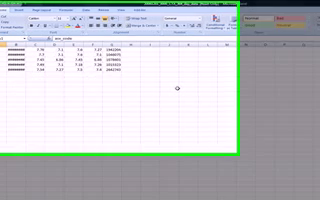
scroll(178, 89, up, 5)
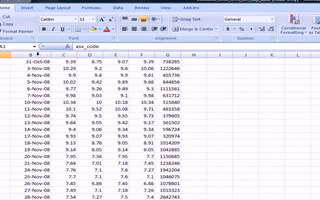
scroll(244, 109, up, 5)
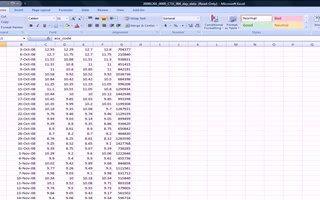
key(alt+Tab)
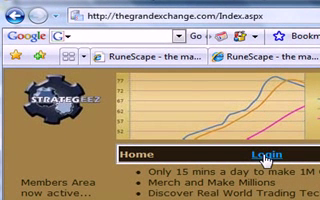
- Log in to the members area and open the Sample Graph Maker spreadsheet
click(266, 157)
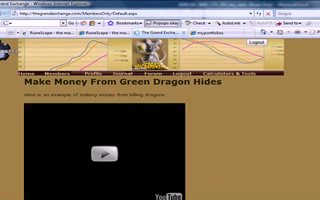
scroll(255, 97, down, 5)
scroll(255, 97, down, 5)
scroll(255, 97, down, 4)
scroll(255, 97, down, 4)
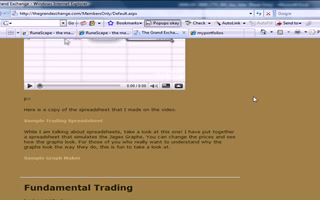
click(65, 158)
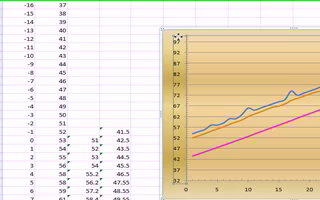
- Set the Graph Maker chart's vertical axis Minimum to Auto
right_click(177, 37)
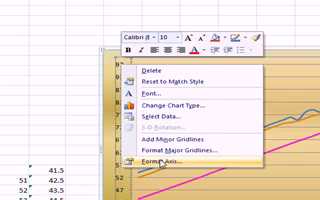
click(200, 114)
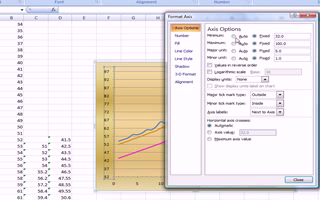
click(233, 36)
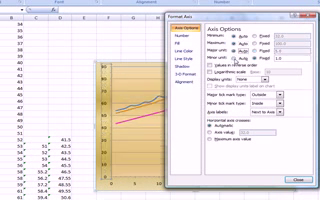
click(299, 179)
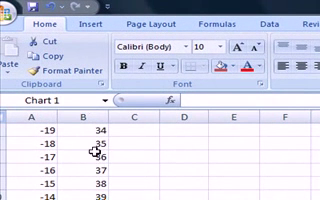
- Check the Graph Maker's Daily column values, from first value 32 to last value 74
click(90, 133)
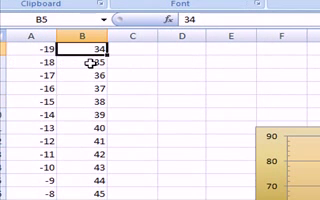
scroll(92, 62, up, 1)
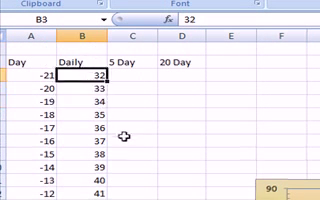
click(92, 75)
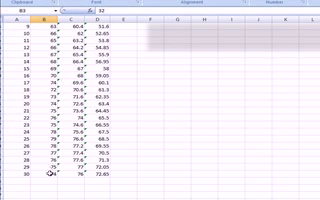
click(50, 174)
scroll(163, 152, up, 8)
scroll(100, 128, down, 5)
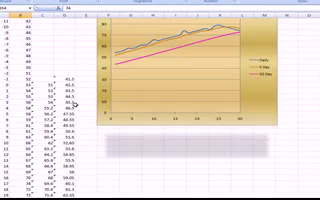
scroll(74, 103, down, 3)
scroll(74, 104, down, 3)
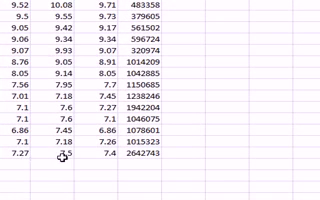
scroll(64, 156, down, 10)
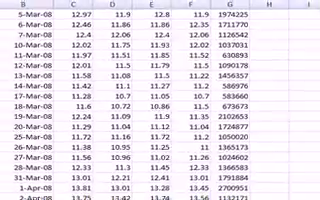
scroll(160, 100, up, 10)
scroll(160, 100, up, 5)
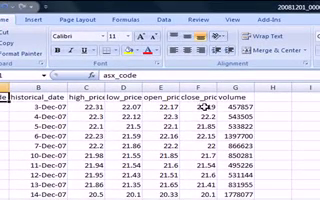
- Copy the close_price cells from September through 28-Nov-08 (22.19 down to 7.4)
click(206, 106)
scroll(225, 120, down, 10)
scroll(250, 132, down, 10)
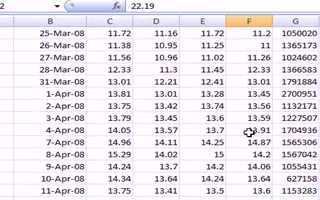
scroll(250, 135, down, 10)
scroll(250, 140, down, 10)
scroll(248, 145, down, 15)
scroll(248, 148, up, 1)
scroll(248, 148, up, 3)
click(177, 124)
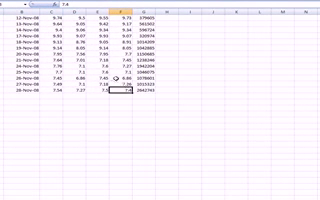
scroll(120, 78, up, 2)
scroll(120, 78, up, 2)
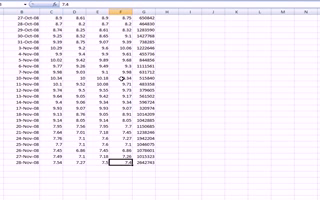
scroll(120, 78, up, 3)
scroll(120, 78, up, 3)
scroll(120, 78, up, 3)
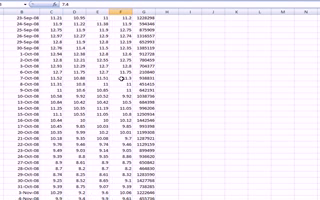
scroll(120, 78, up, 3)
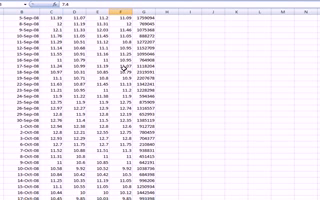
click(120, 66)
right_click(120, 66)
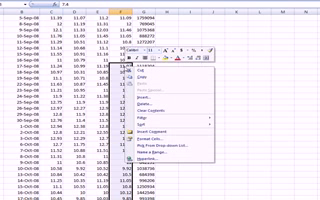
click(140, 79)
scroll(130, 100, down, 5)
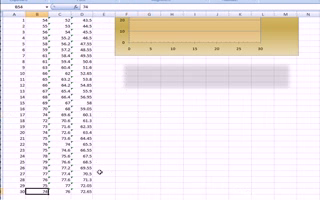
scroll(50, 150, up, 5)
scroll(46, 100, up, 3)
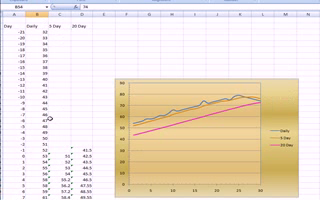
- Paste the copied closing prices as values into the Graph Maker's Daily column
click(38, 31)
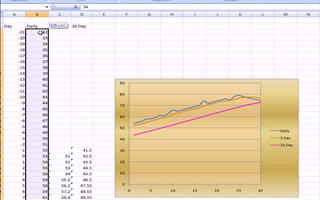
right_click(40, 31)
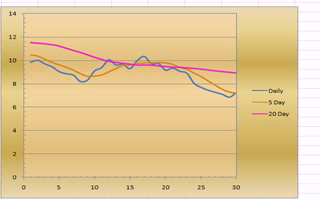
scroll(160, 100, down, 1)
scroll(160, 100, down, 1)
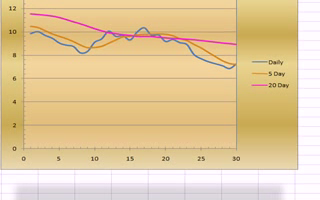